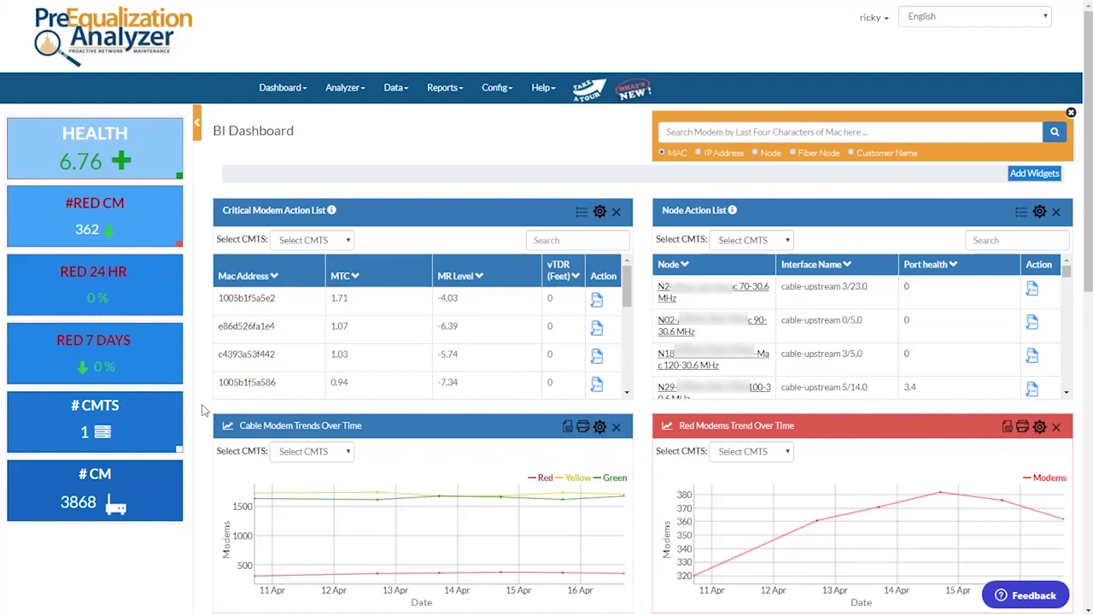
Open the N29 node at 30.6 MHz from the Correlation Group widget on the BI Dashboard.
scroll(202, 410, down, 1)
scroll(202, 410, down, 5)
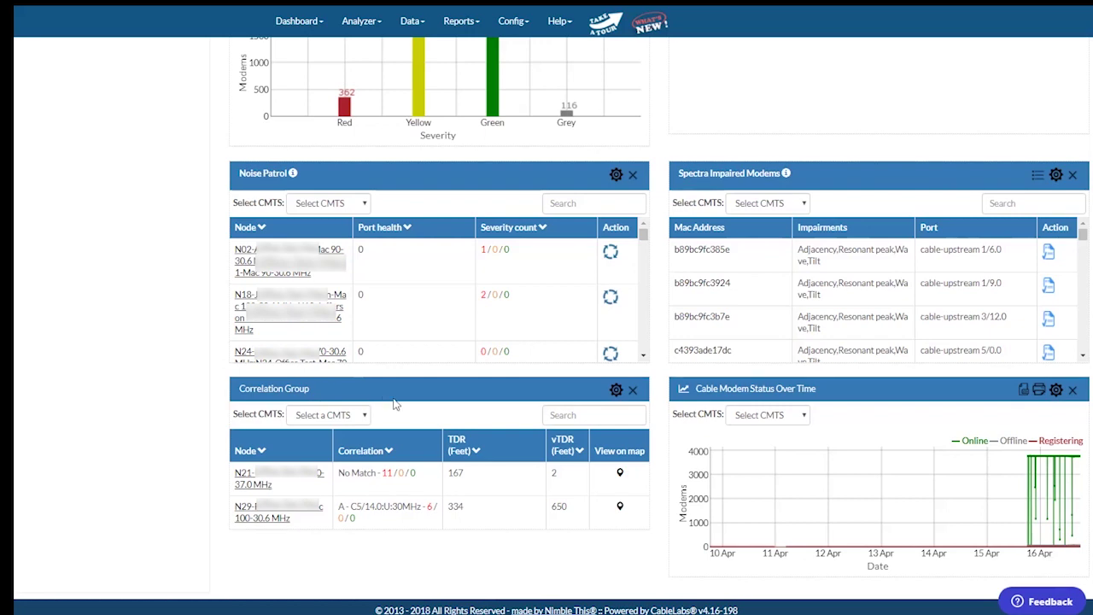
click(365, 416)
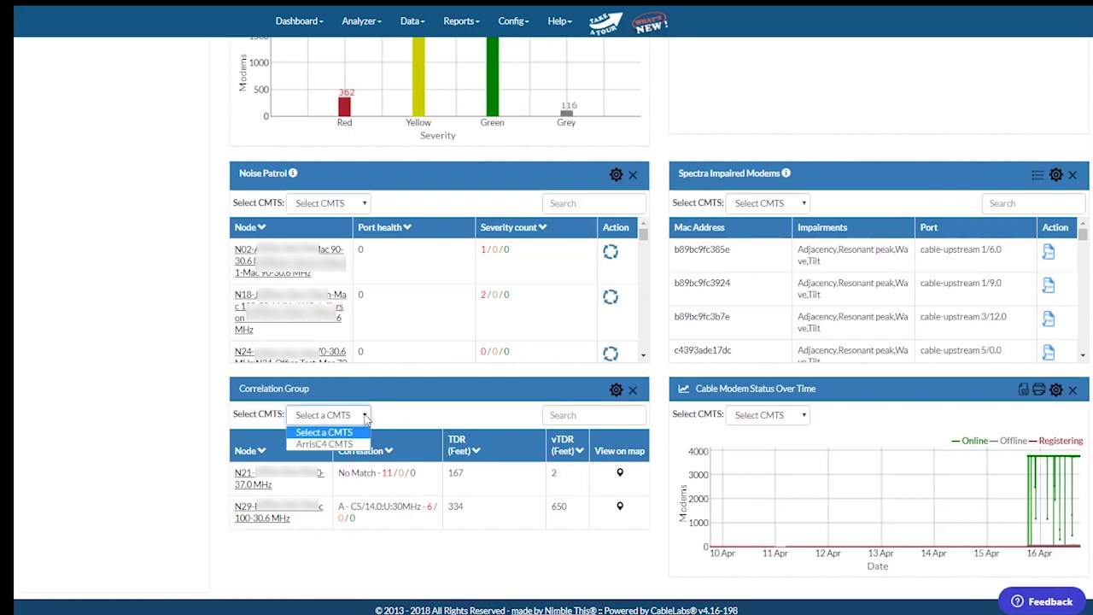
click(364, 415)
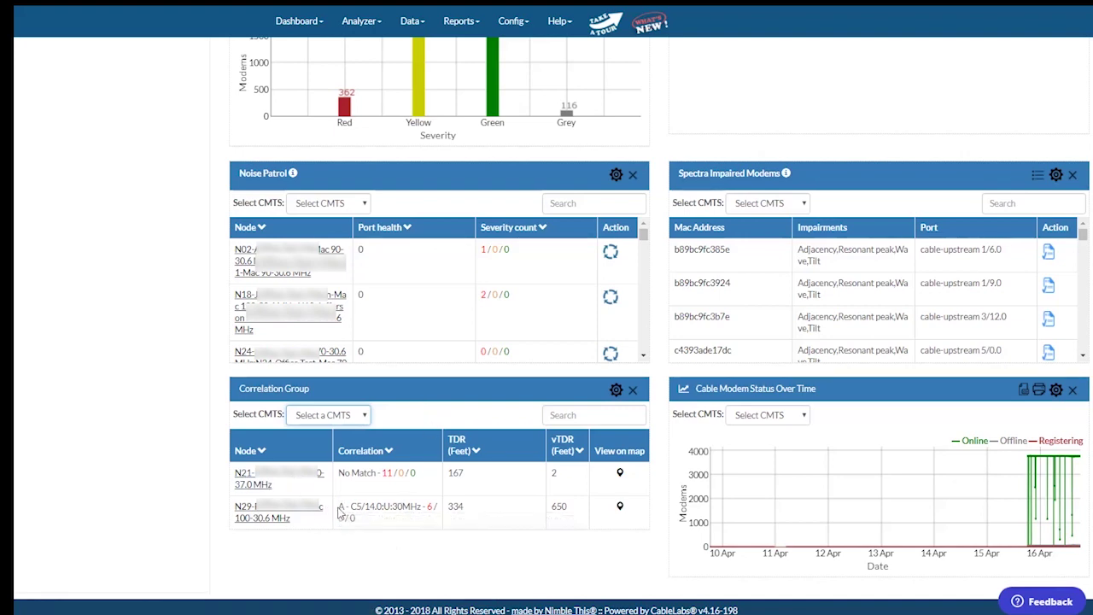
click(262, 514)
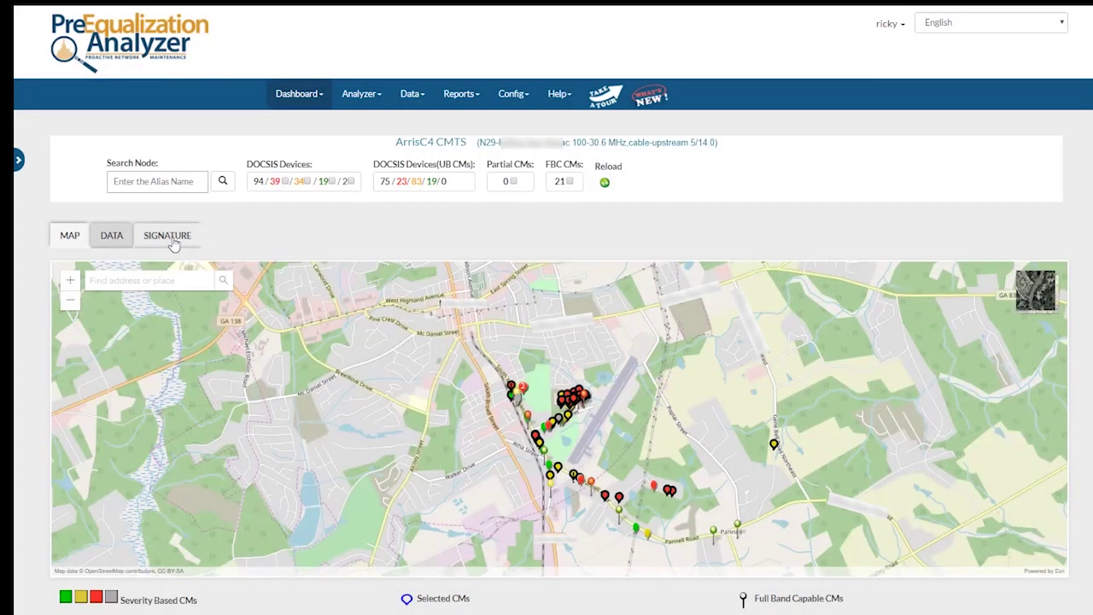
Display the node's signature view for correlation group A - C5/14.0:U:30MHz.
click(170, 239)
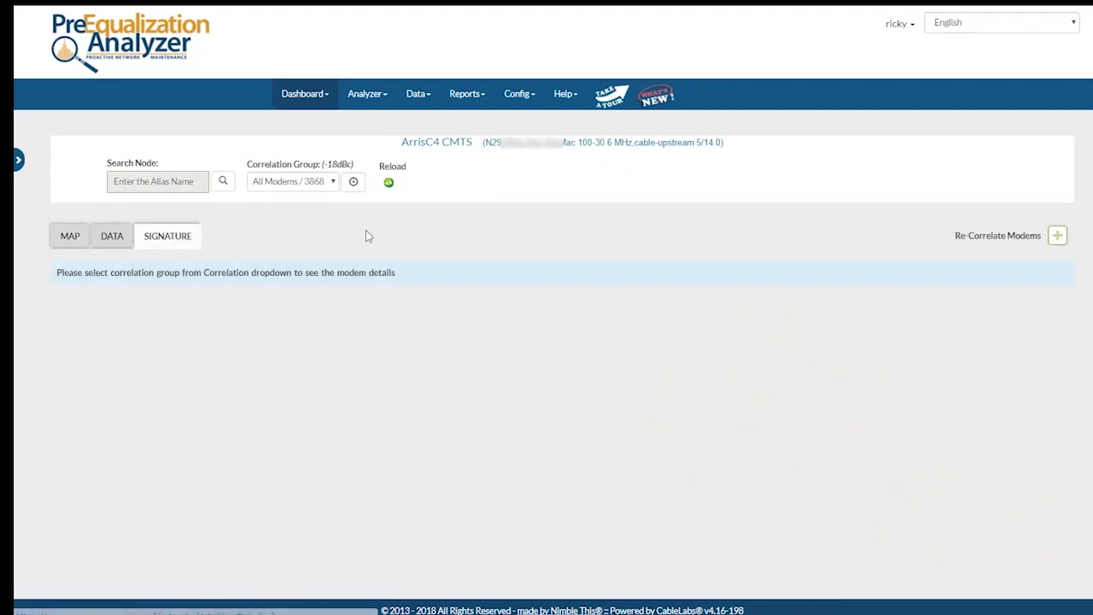
click(331, 182)
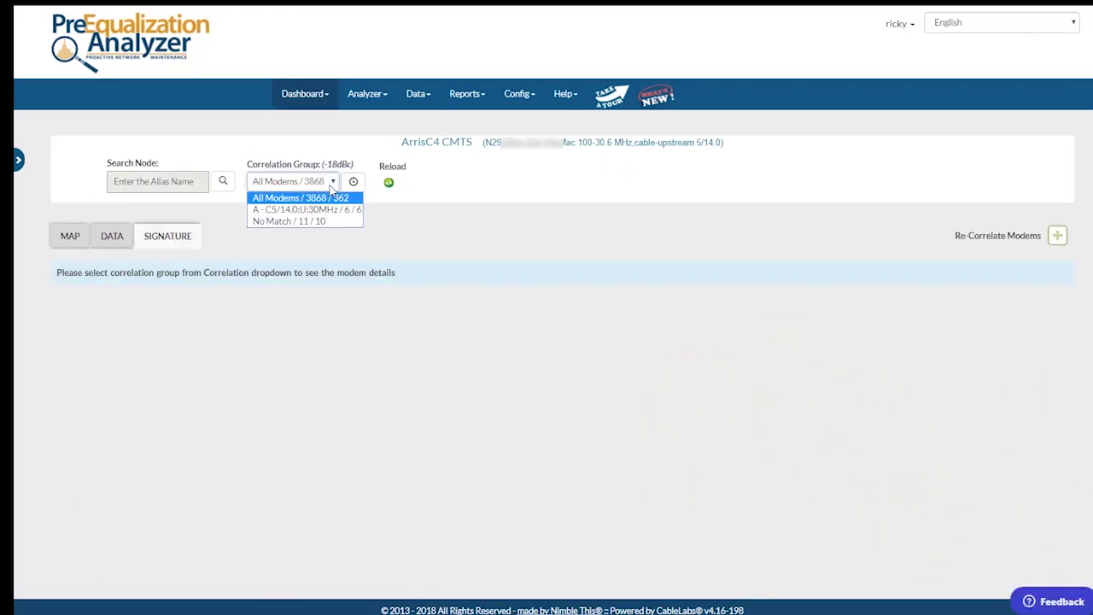
click(321, 209)
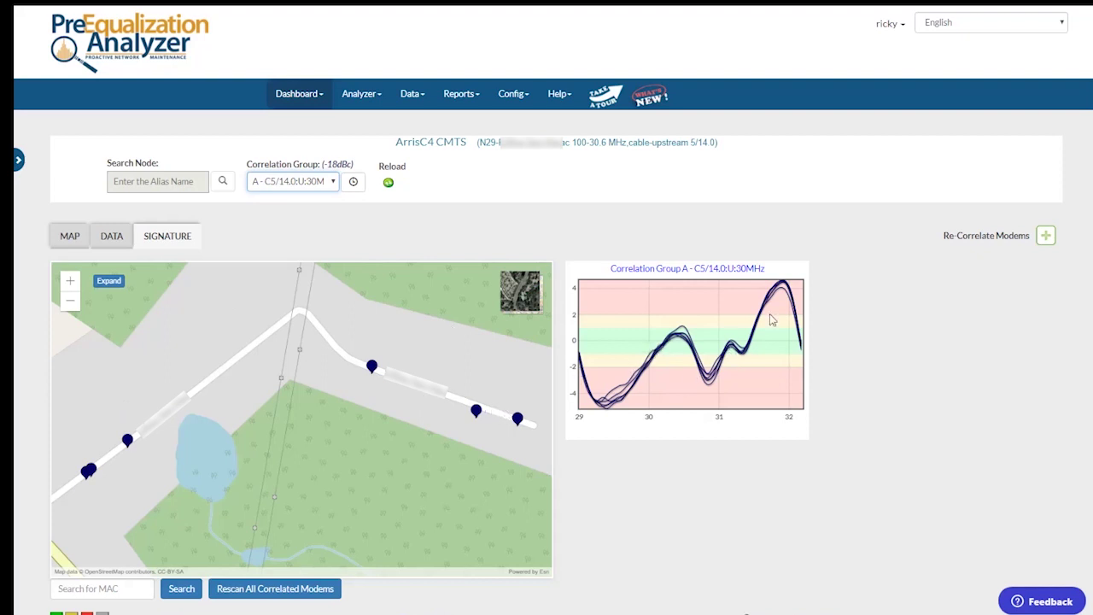
Open the Group A correlation chart's details, review its frequency response, tap response and modem table, and close them.
click(705, 275)
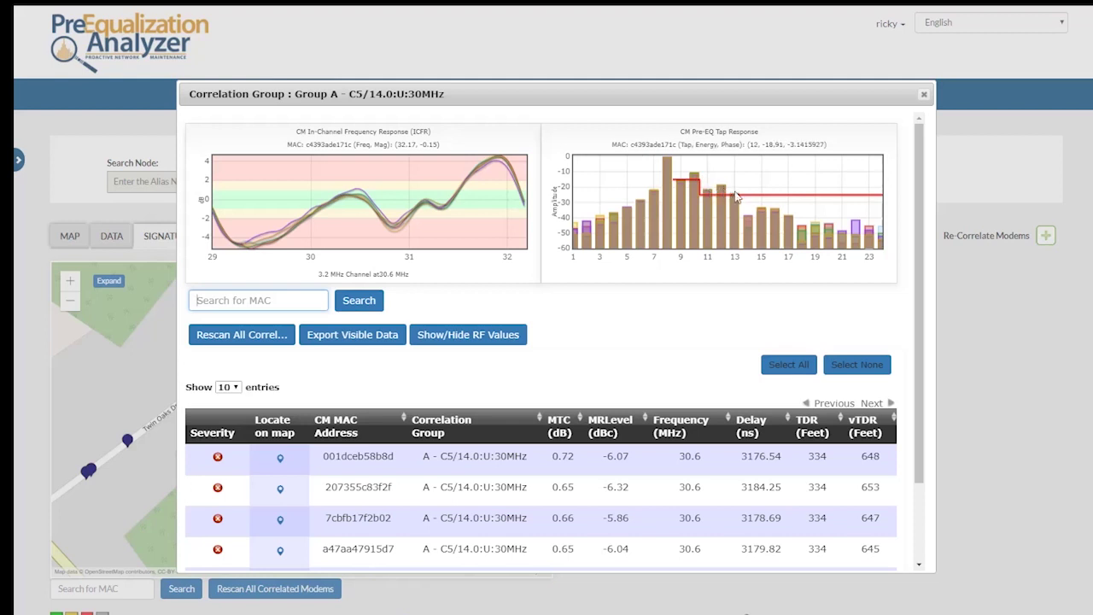
scroll(929, 367, down, 2)
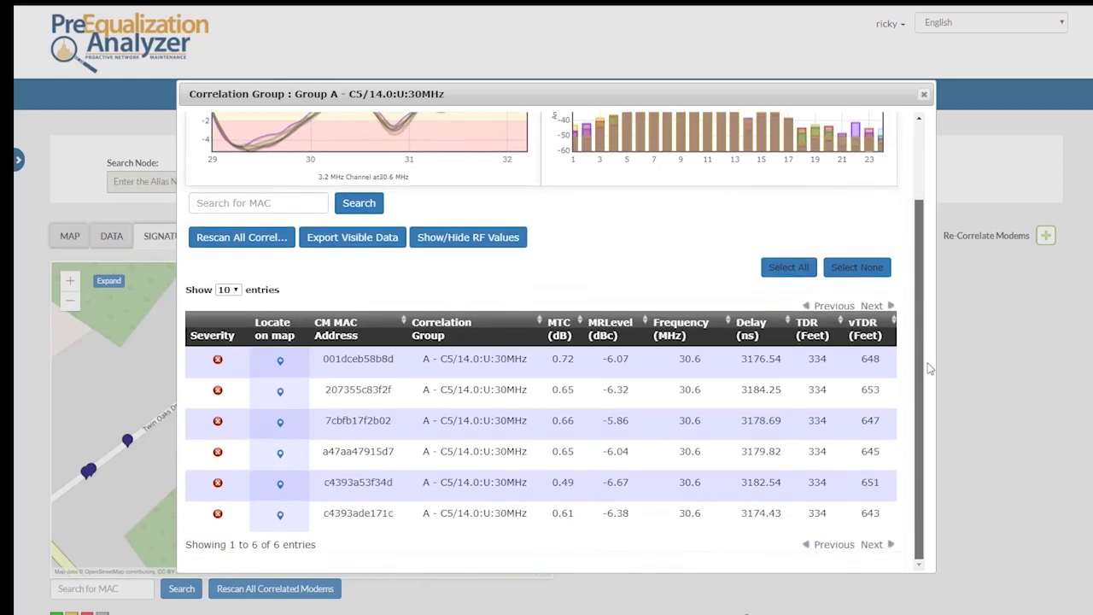
scroll(926, 234, up, 2)
scroll(940, 353, down, 2)
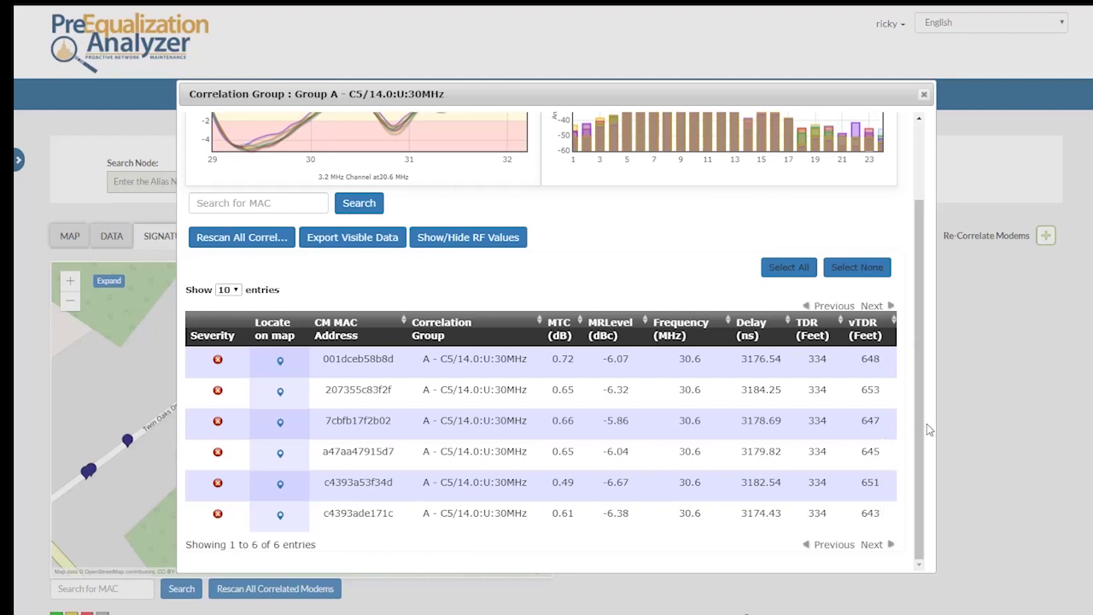
scroll(926, 427, up, 1)
scroll(927, 435, down, 1)
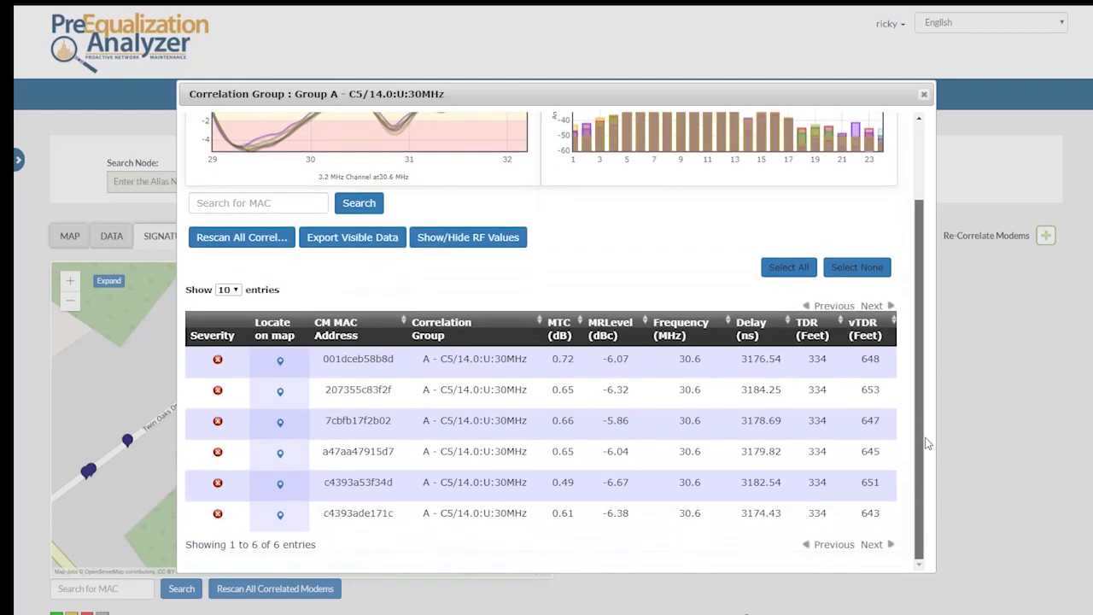
scroll(926, 442, up, 2)
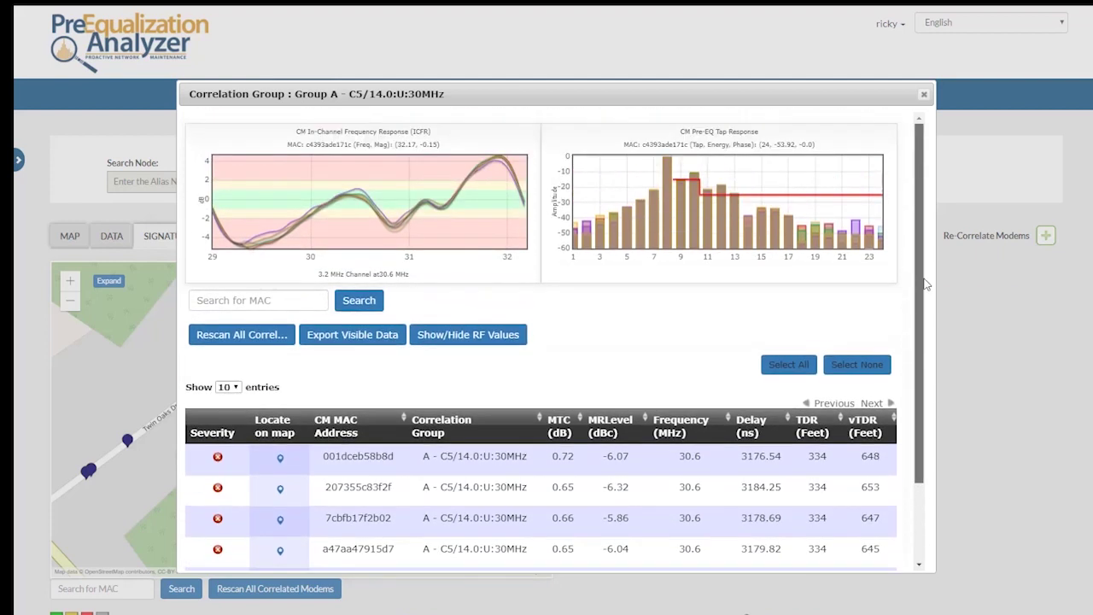
click(923, 95)
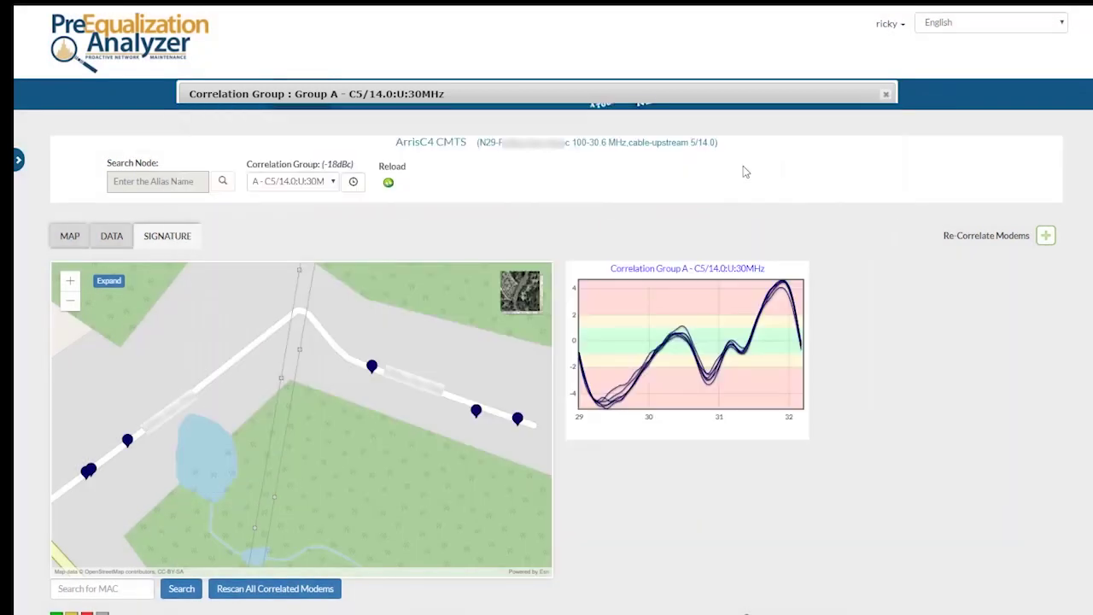
Inspect the easternmost correlated modem's details, limiting its charts to 30.6 MHz and checking the reflectometry plot, and close them.
click(518, 421)
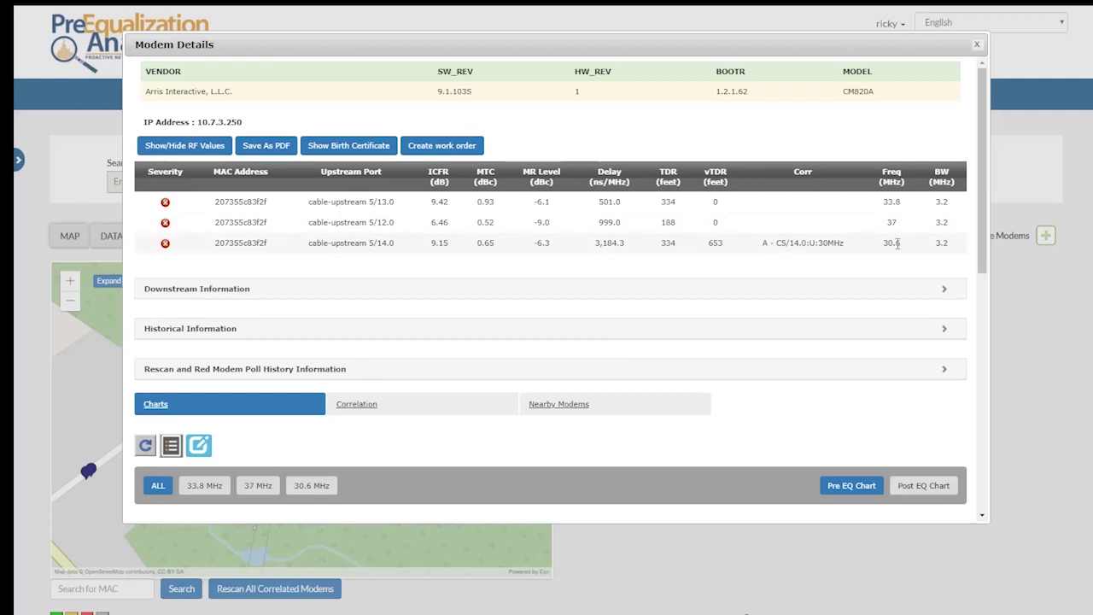
drag(982, 252, 996, 373)
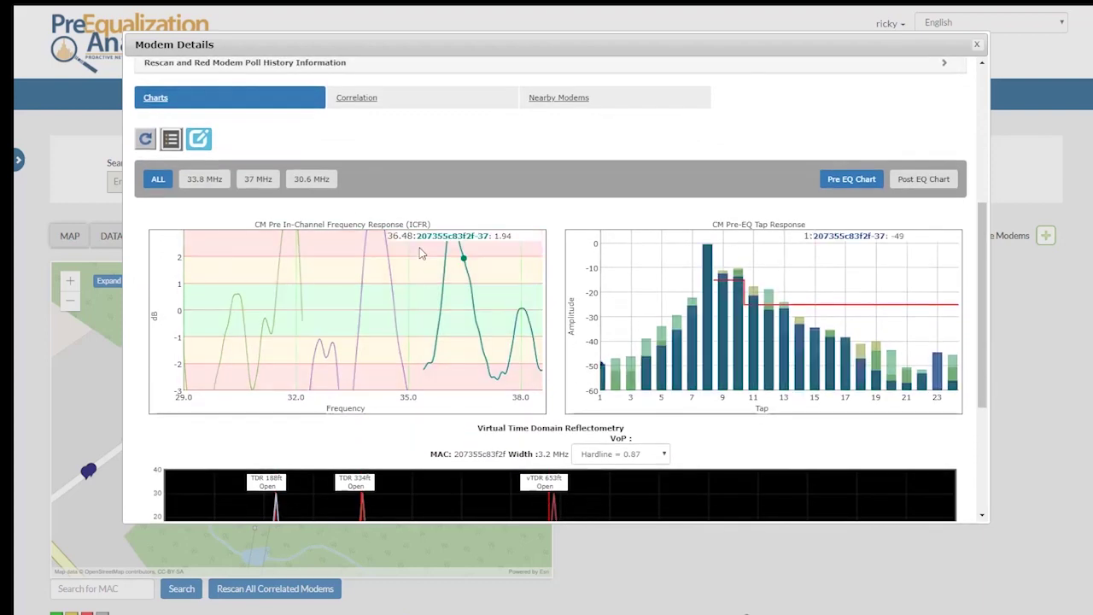
click(311, 181)
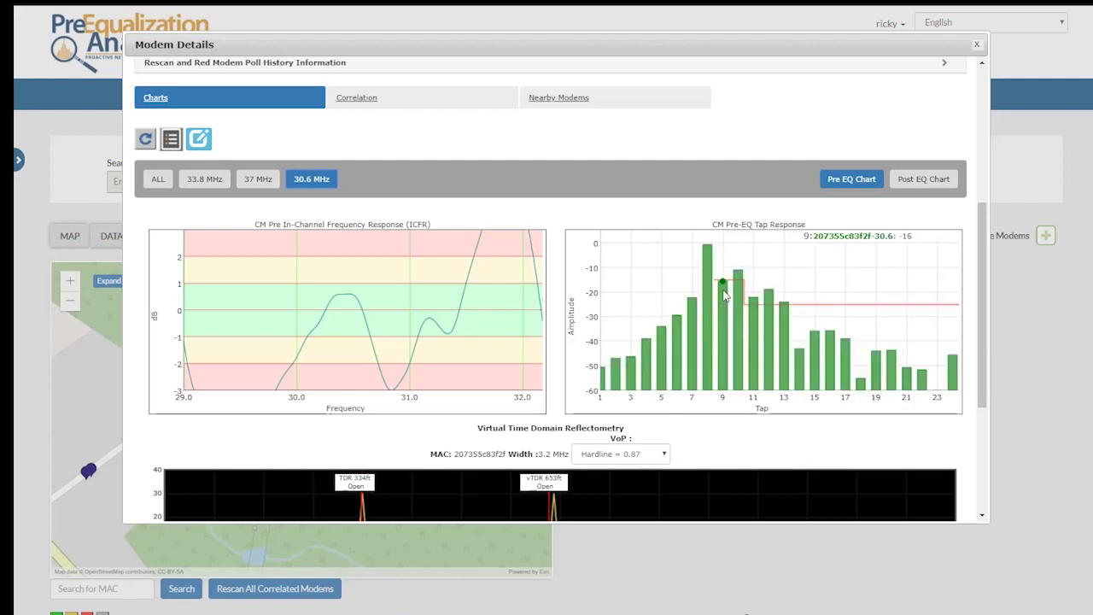
scroll(702, 309, down, 3)
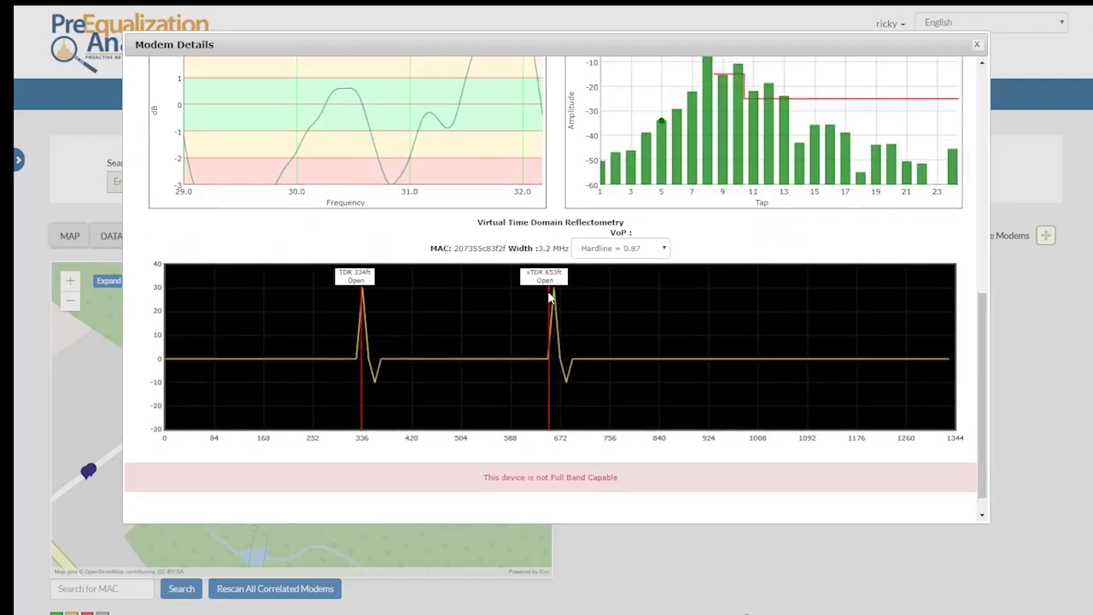
scroll(732, 303, up, 3)
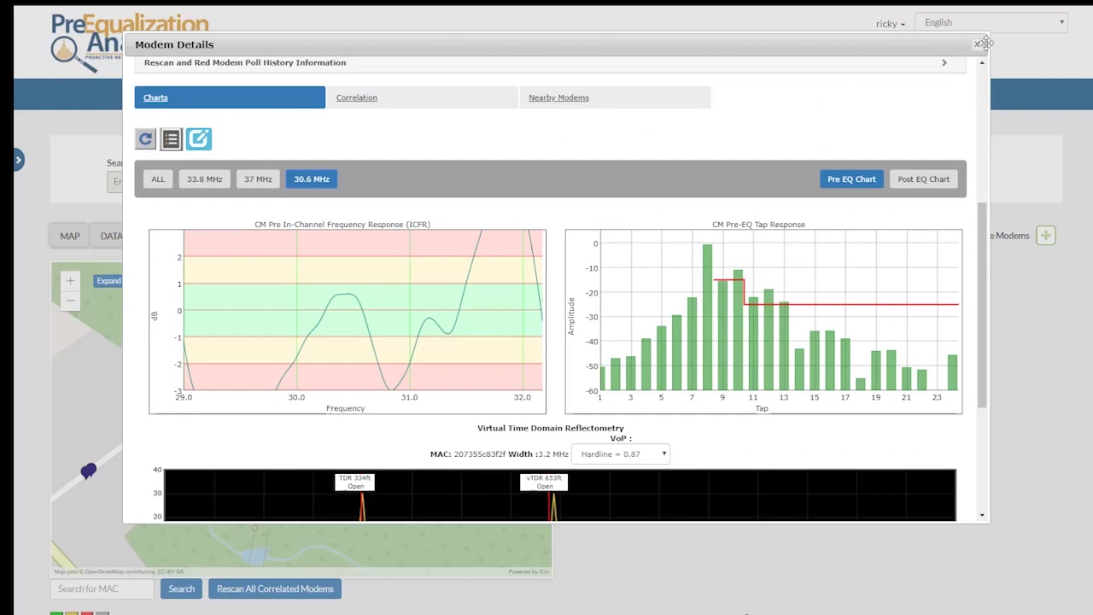
click(976, 47)
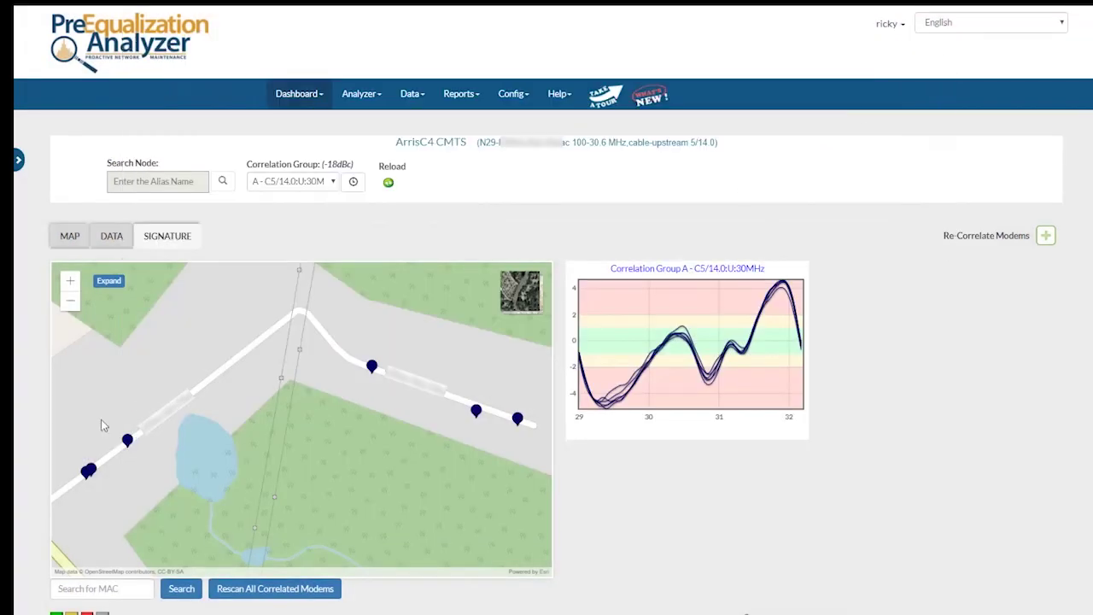
Inspect the westernmost correlated modem's details with the charts limited to 30.6 MHz, including the reflectometry plot, and close them.
click(84, 473)
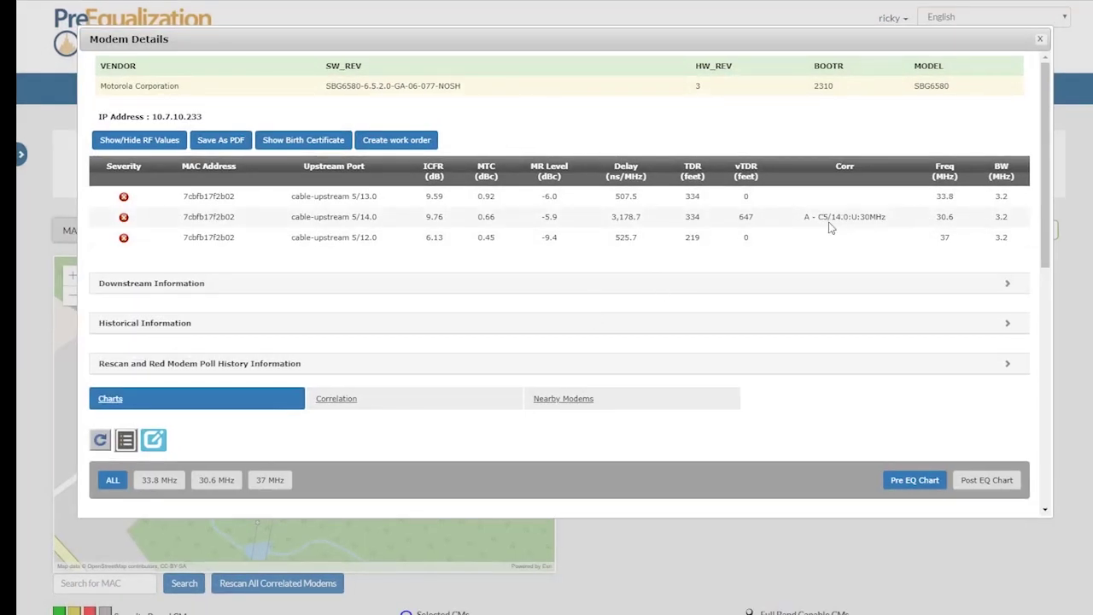
scroll(823, 226, down, 5)
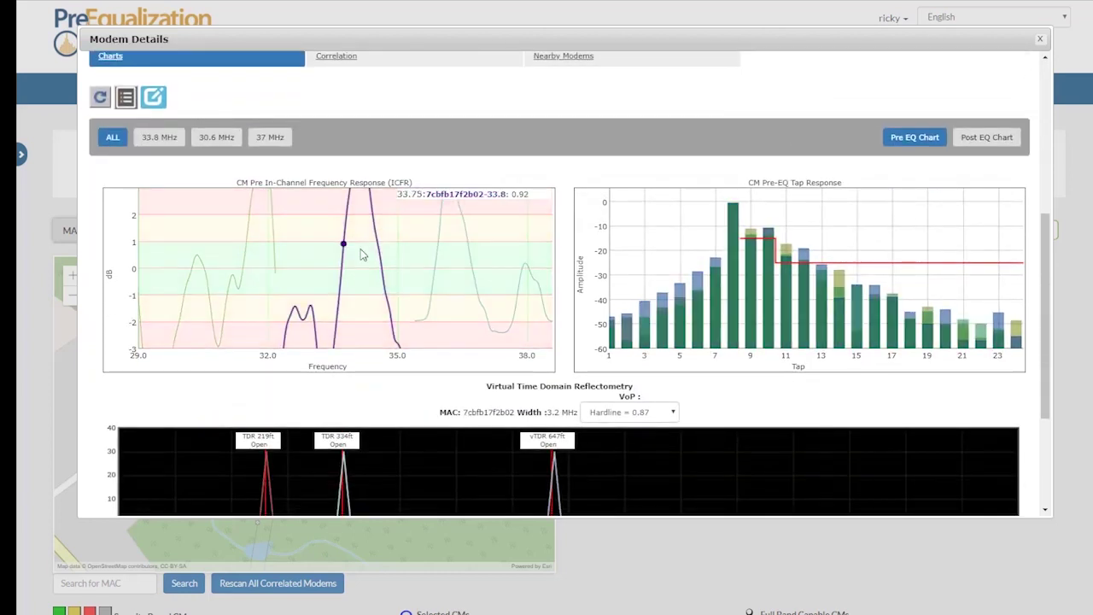
click(211, 138)
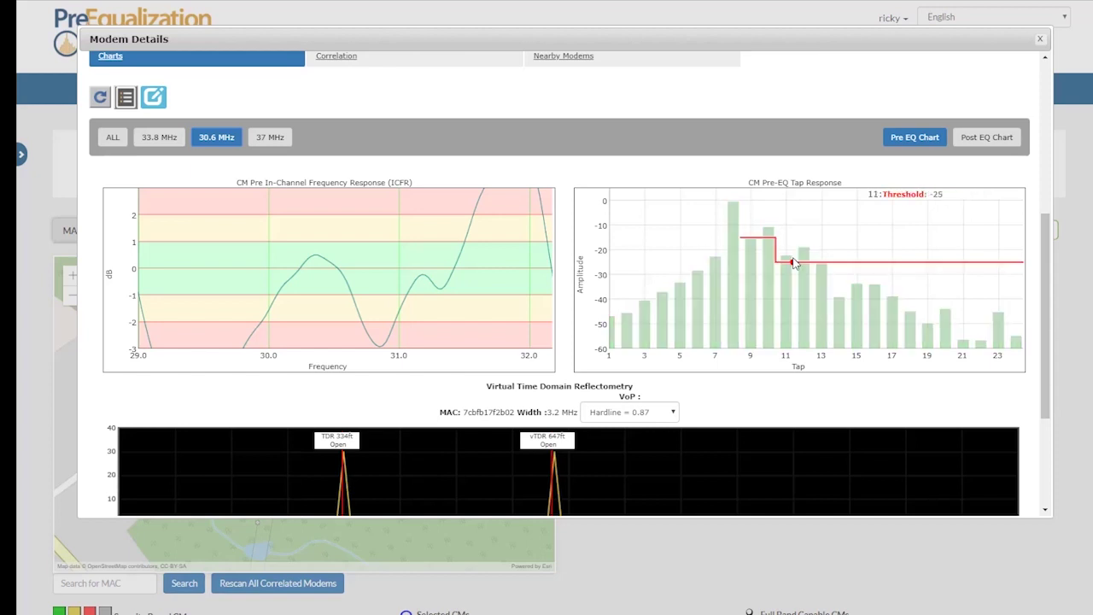
scroll(870, 278, down, 3)
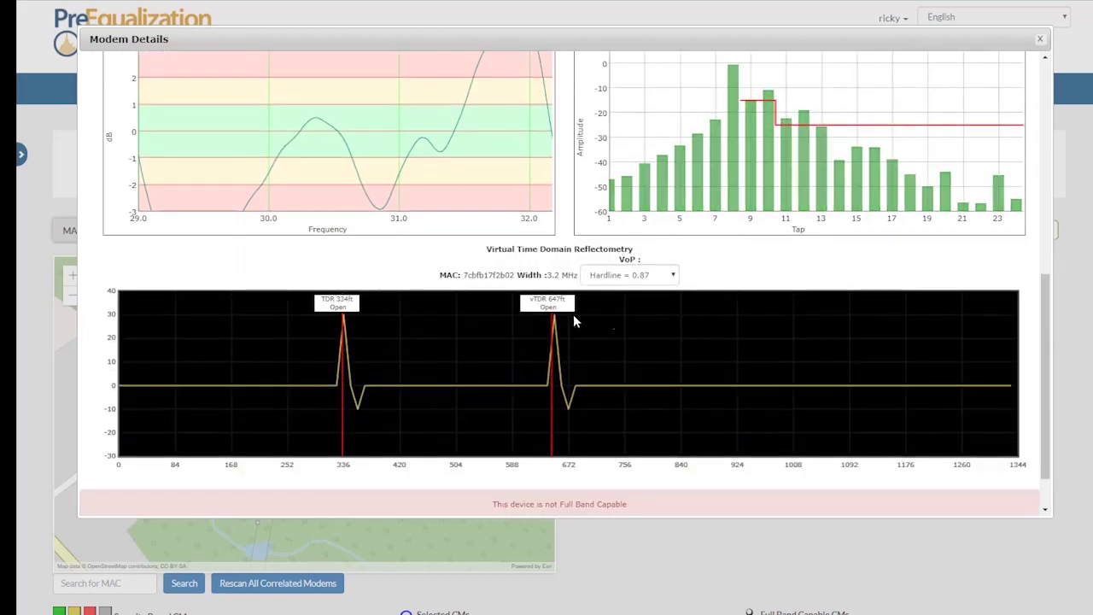
scroll(793, 320, up, 4)
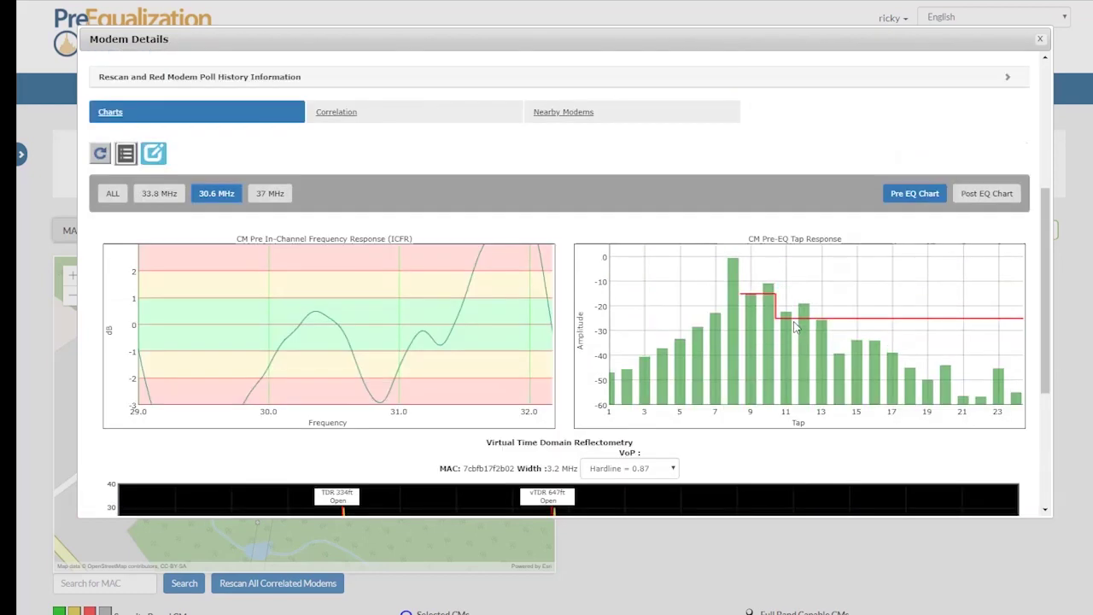
click(1039, 40)
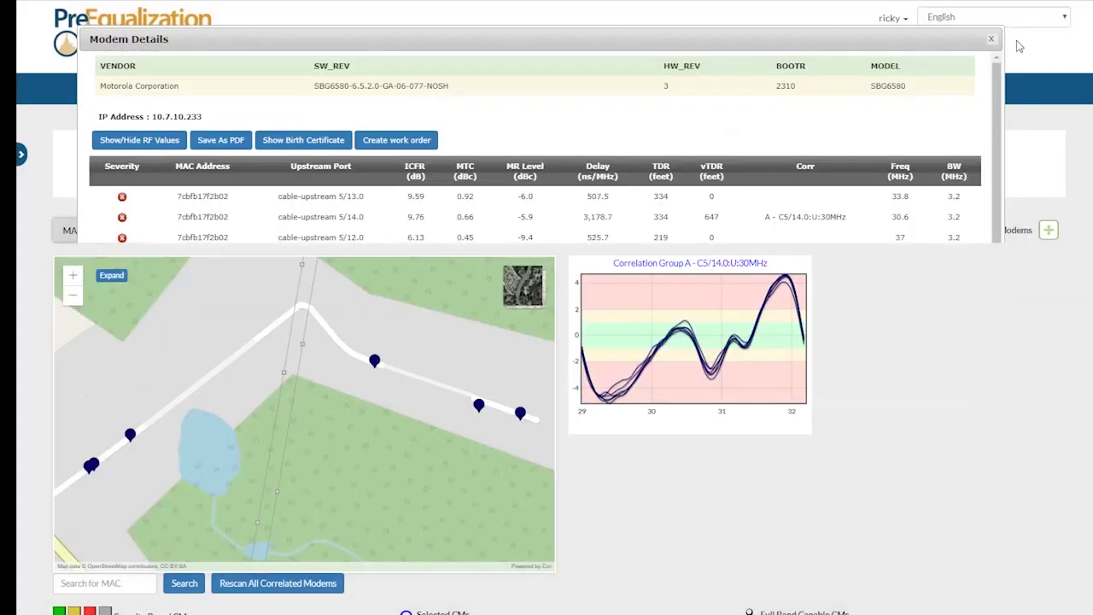
Zoom out the map, examine the Pre-EQ charts of a modem south of the correlated group, and close its details.
click(73, 295)
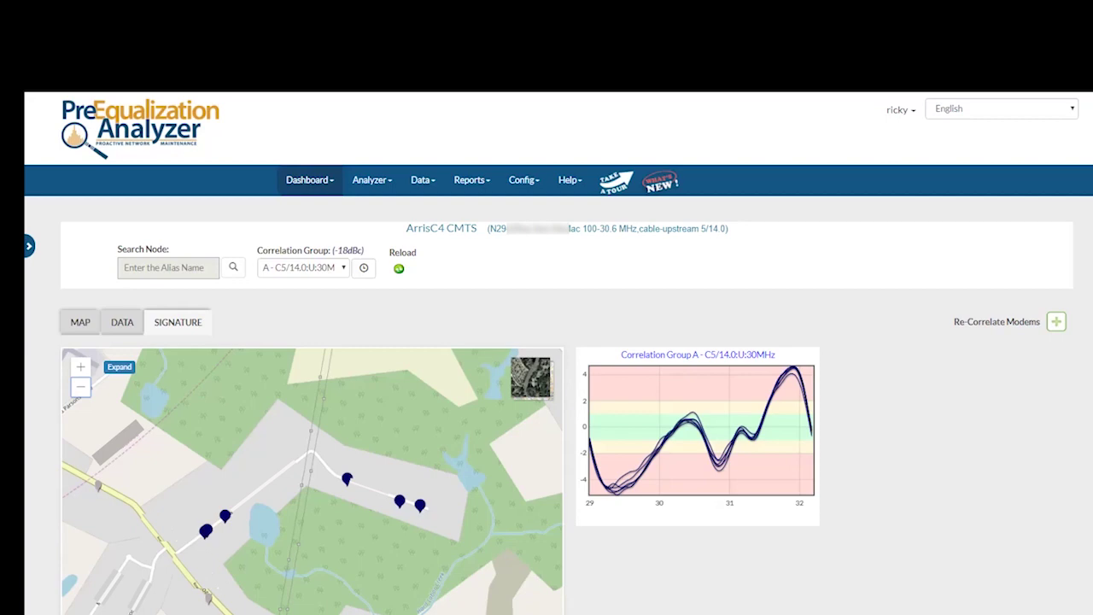
click(212, 603)
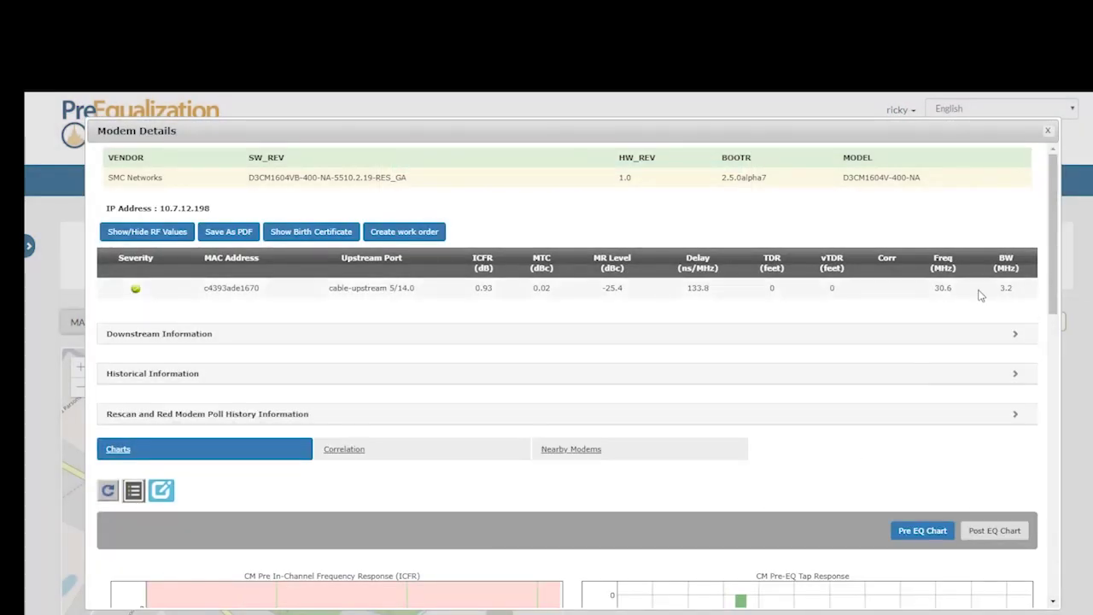
drag(1053, 290, 1055, 360)
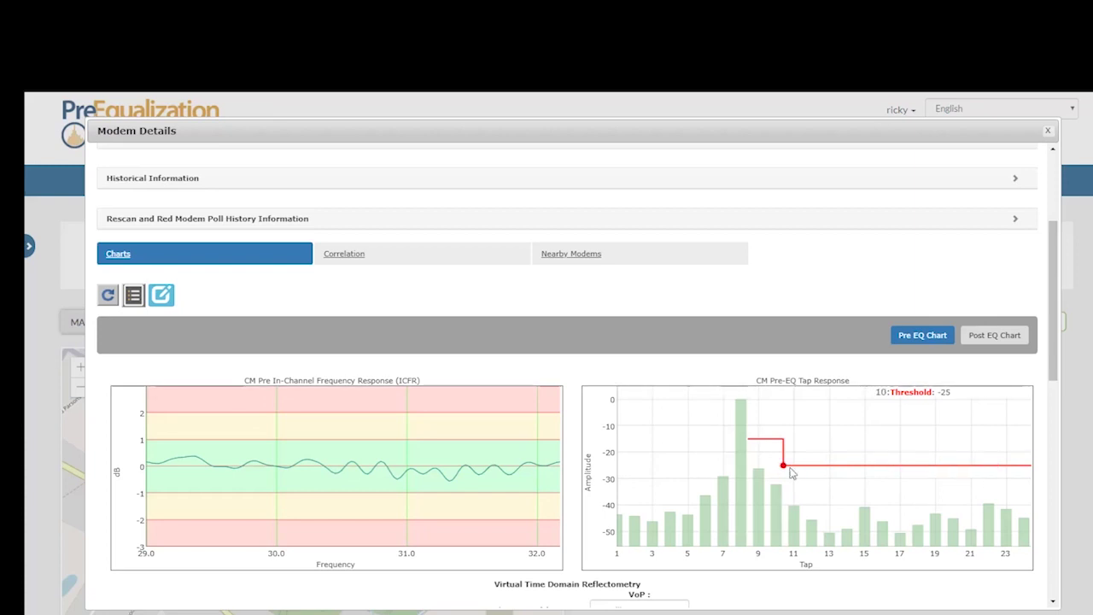
click(1048, 133)
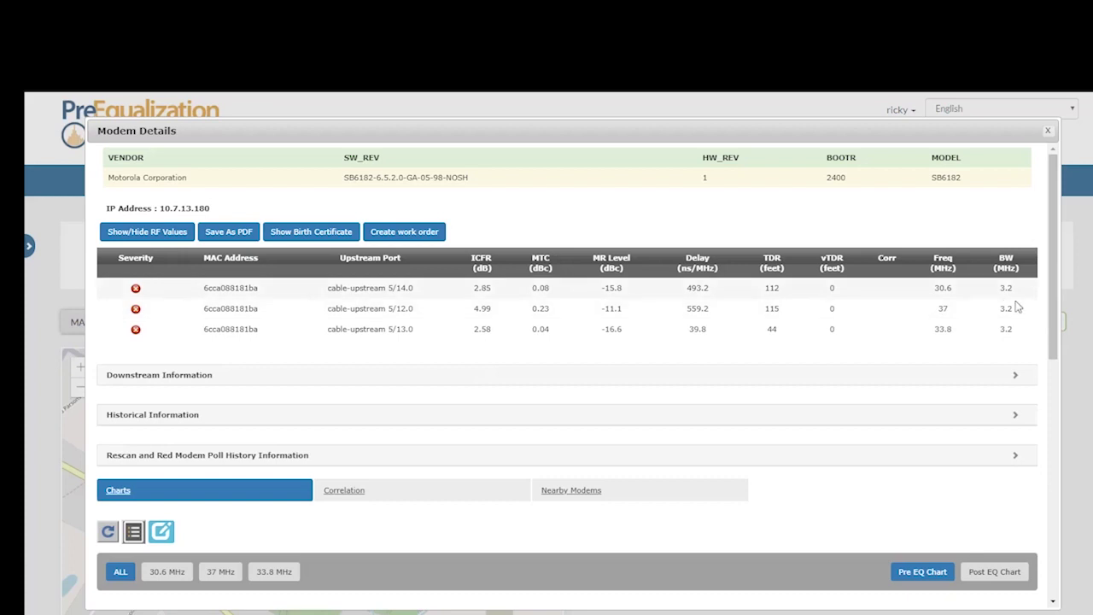
Show only the 30.6 MHz charts for the Motorola SB6182 modem.
drag(1053, 333, 1059, 456)
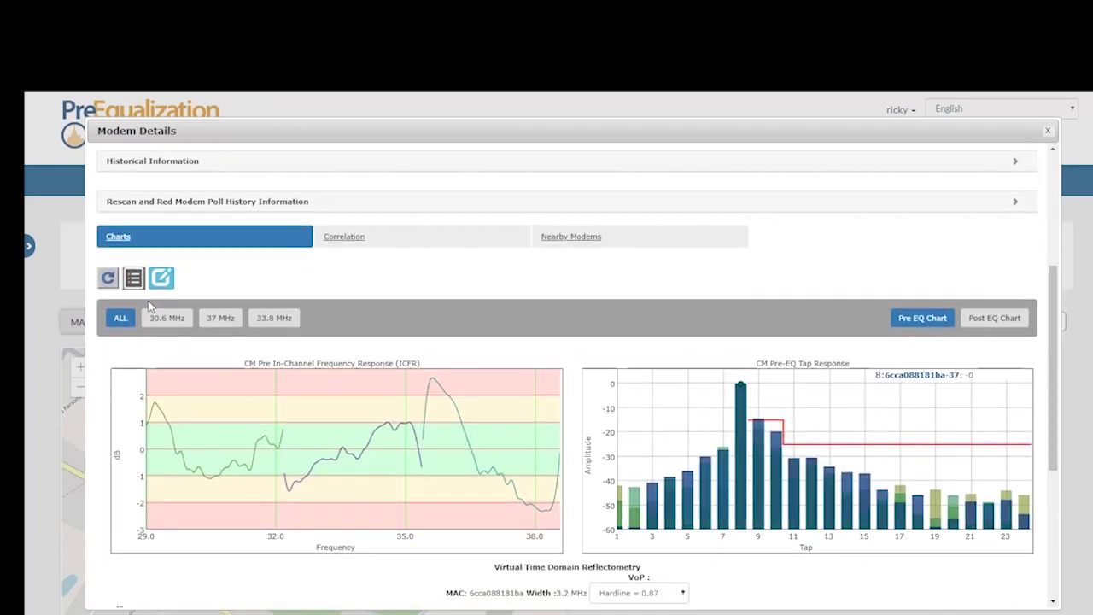
click(160, 323)
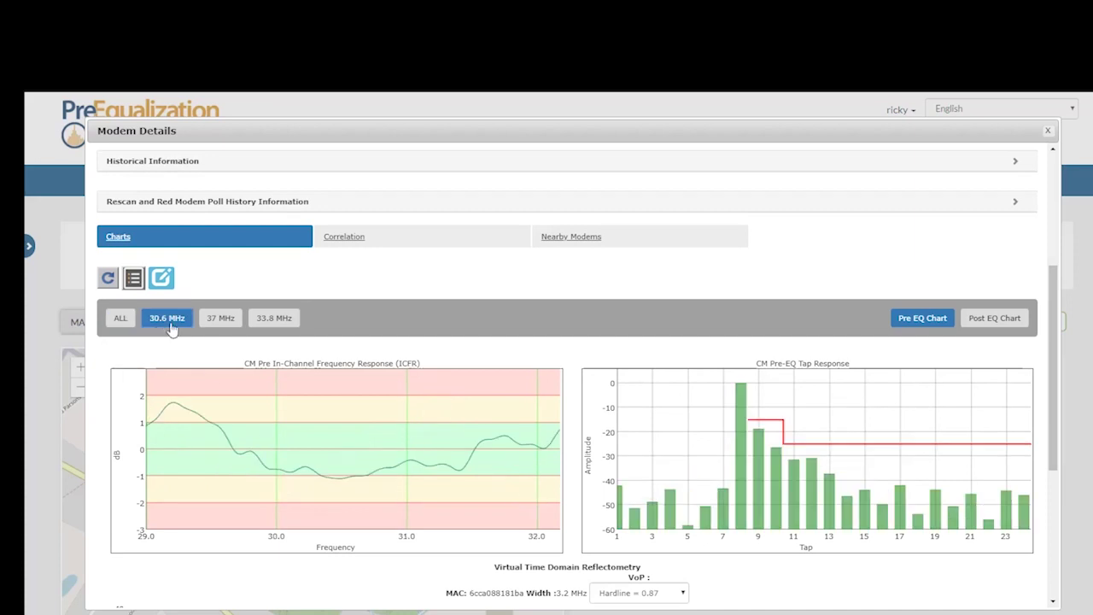
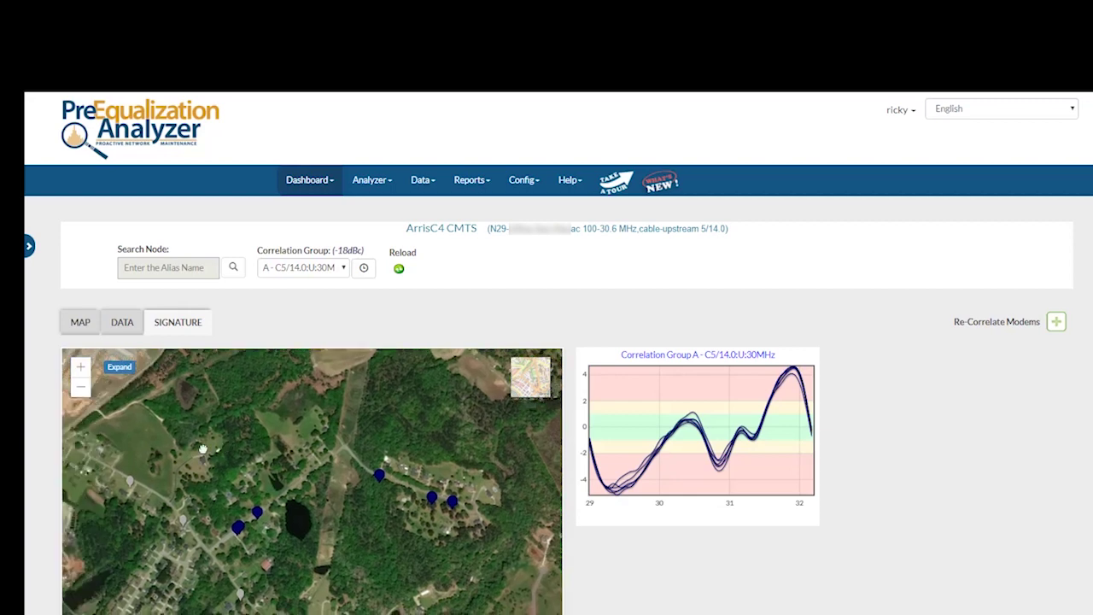
Examine the satellite imagery along the road between the western and eastern correlated modems.
scroll(149, 424, up, 1)
scroll(150, 424, down, 1)
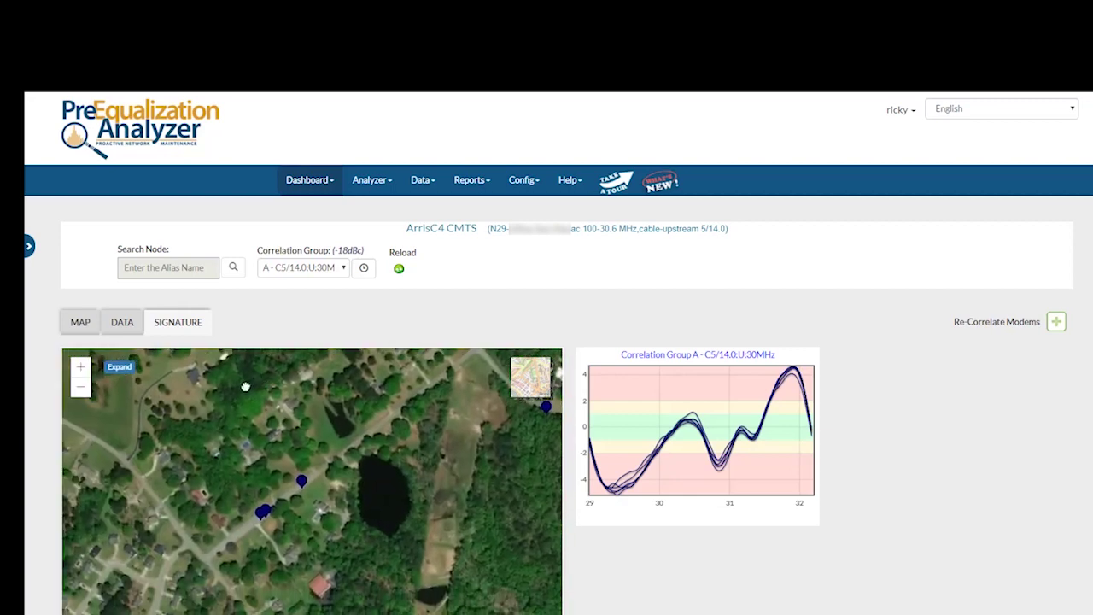
drag(305, 553, 298, 508)
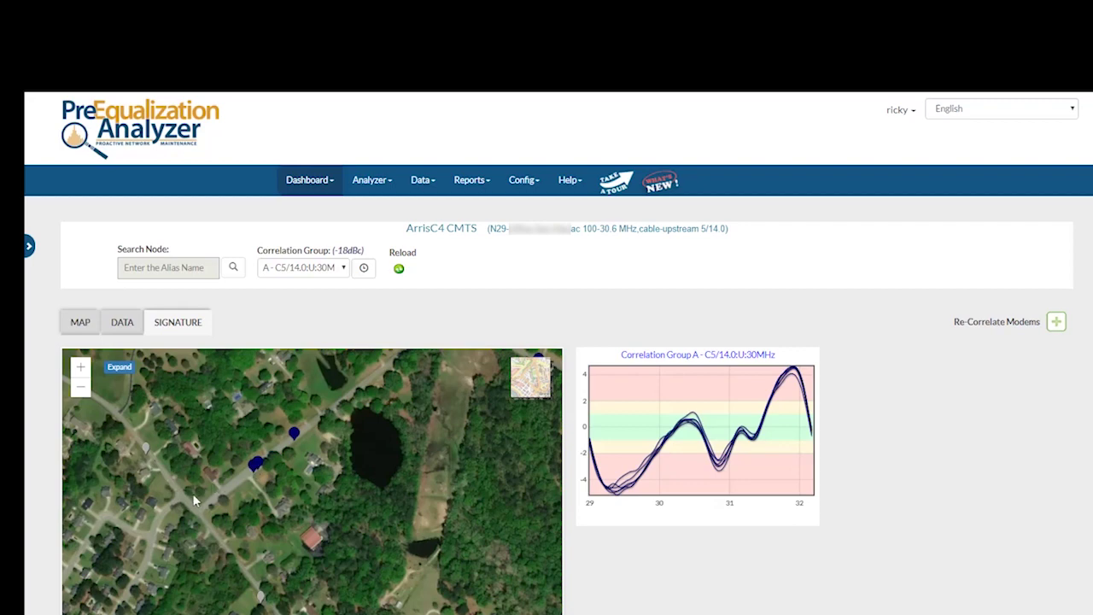
drag(299, 458, 218, 509)
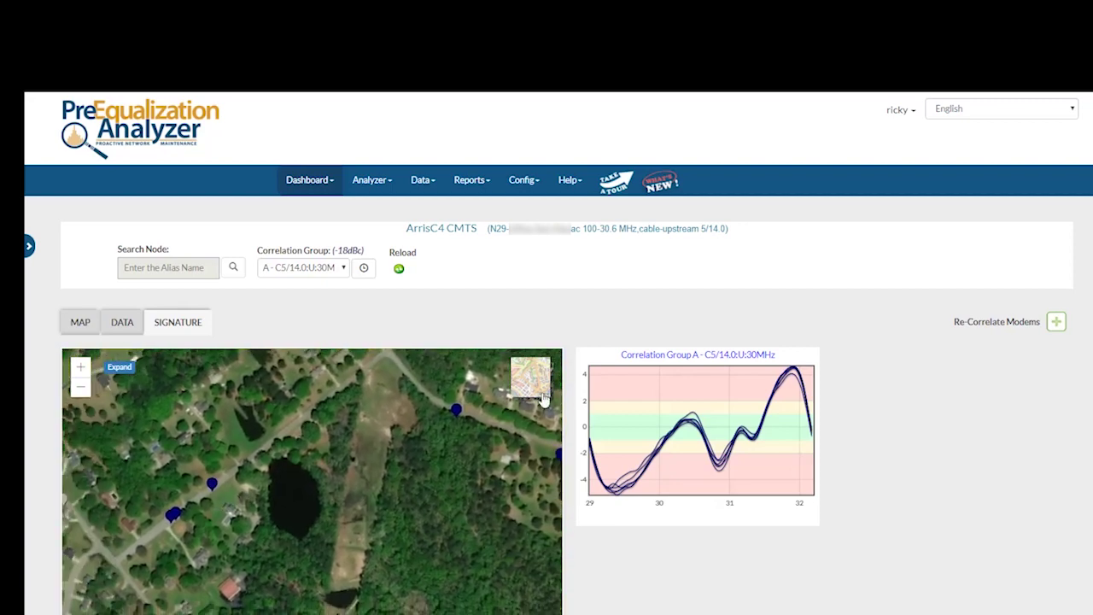
Switch the map back to the street basemap and examine the roads linking the correlated modems to the main road.
click(541, 395)
drag(305, 481, 262, 464)
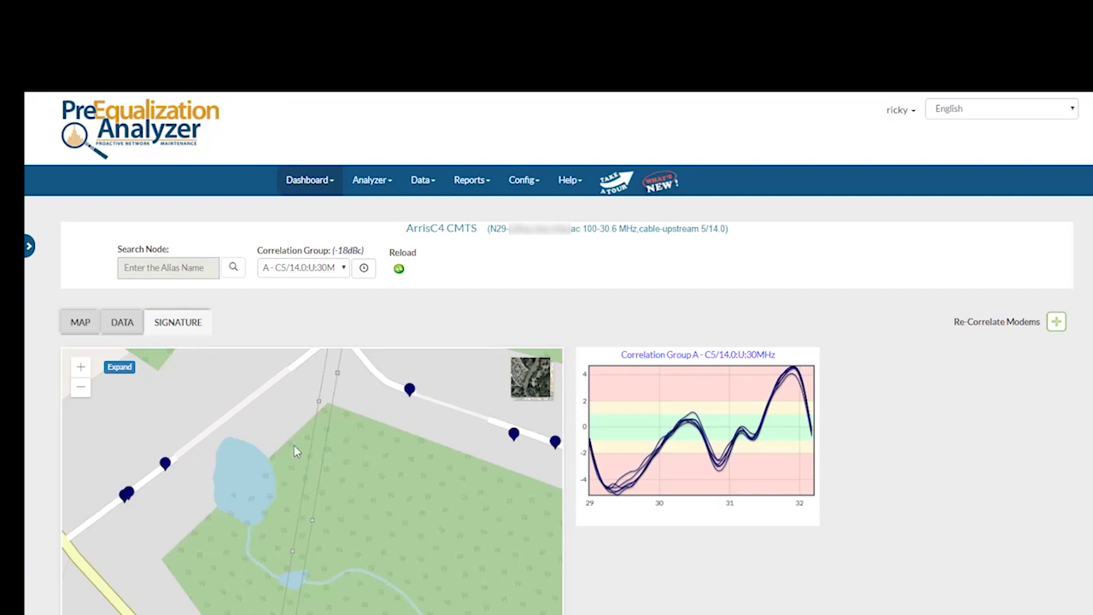
drag(294, 444, 367, 423)
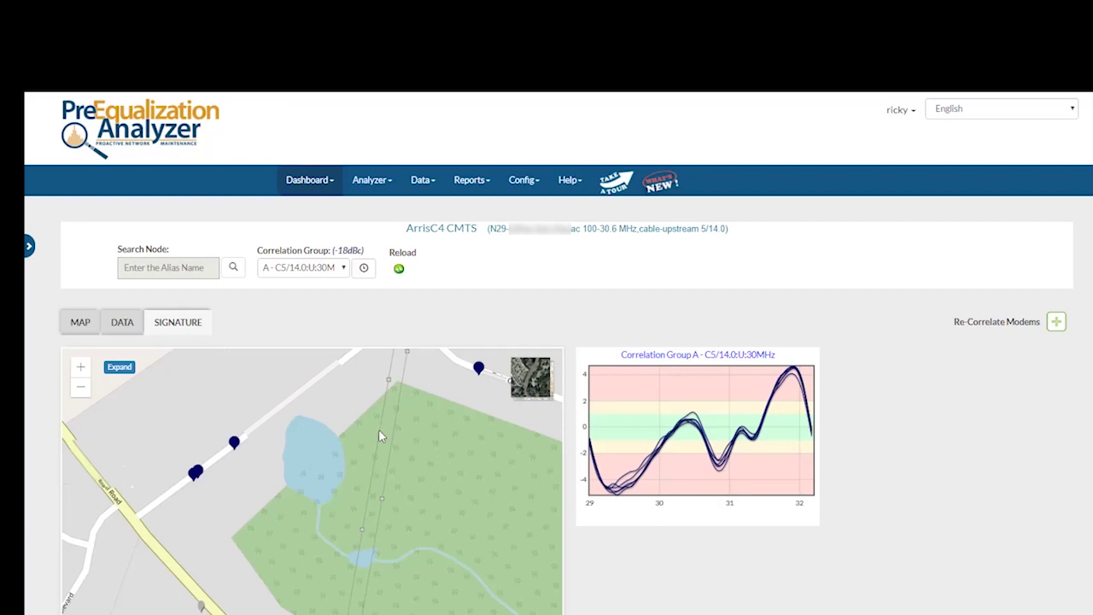
drag(378, 436, 416, 465)
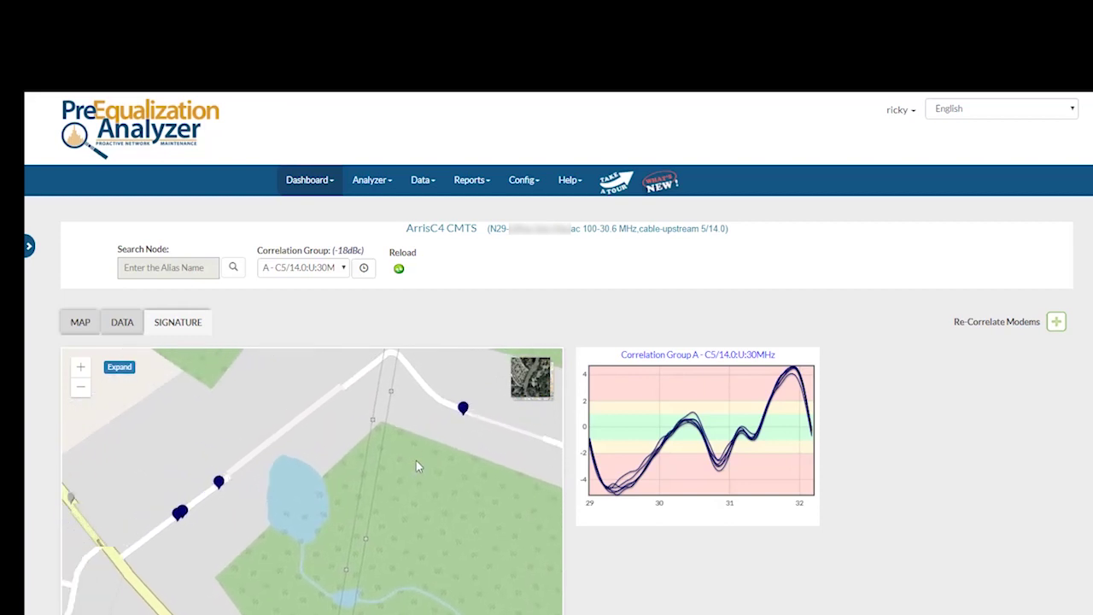
drag(166, 565, 245, 512)
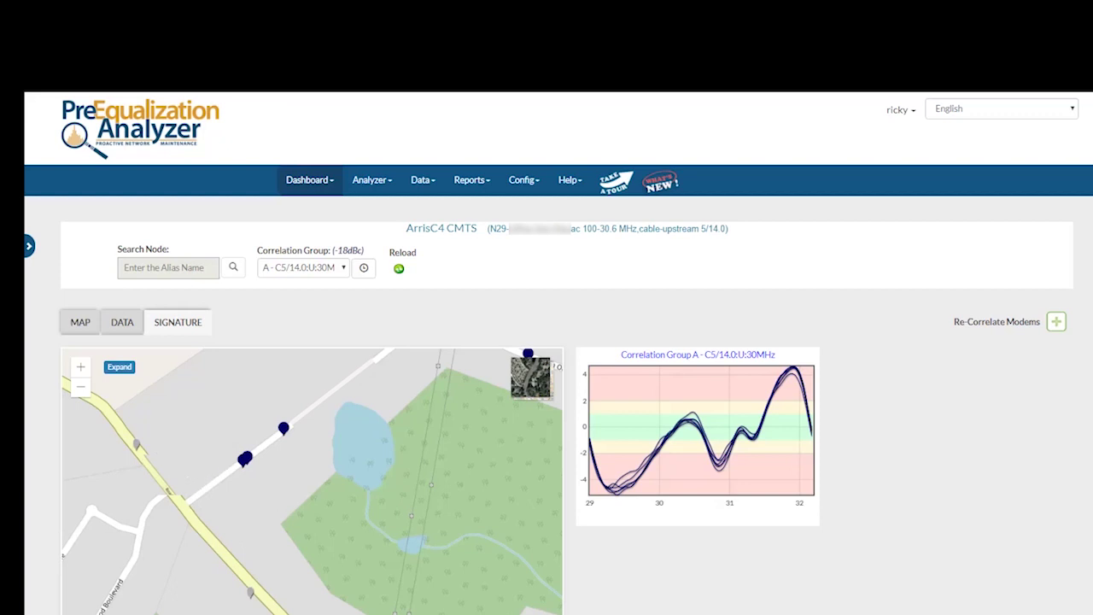
drag(444, 451, 474, 470)
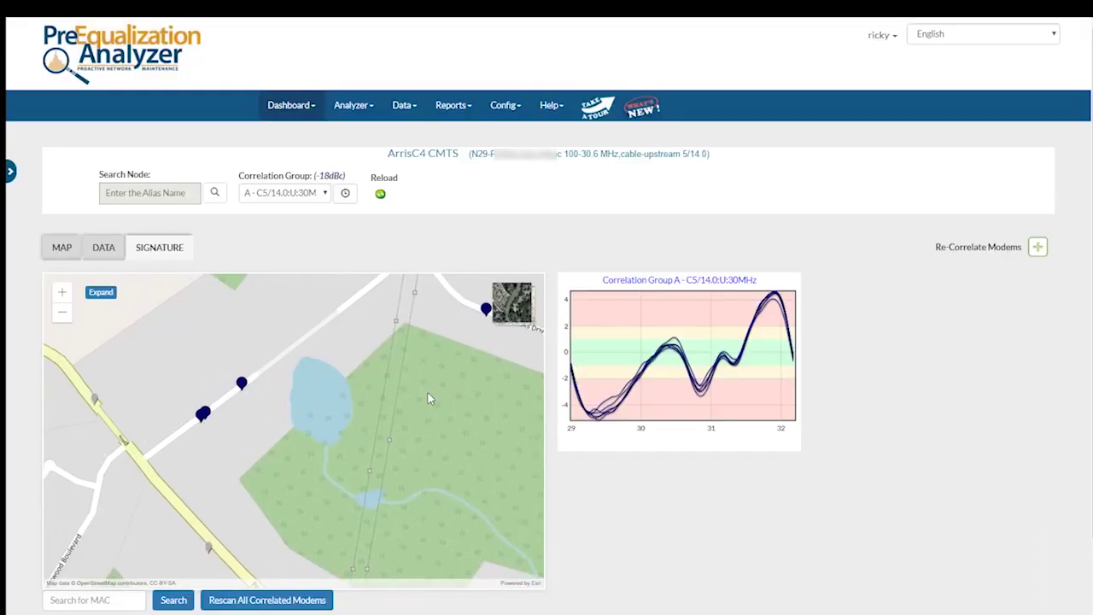